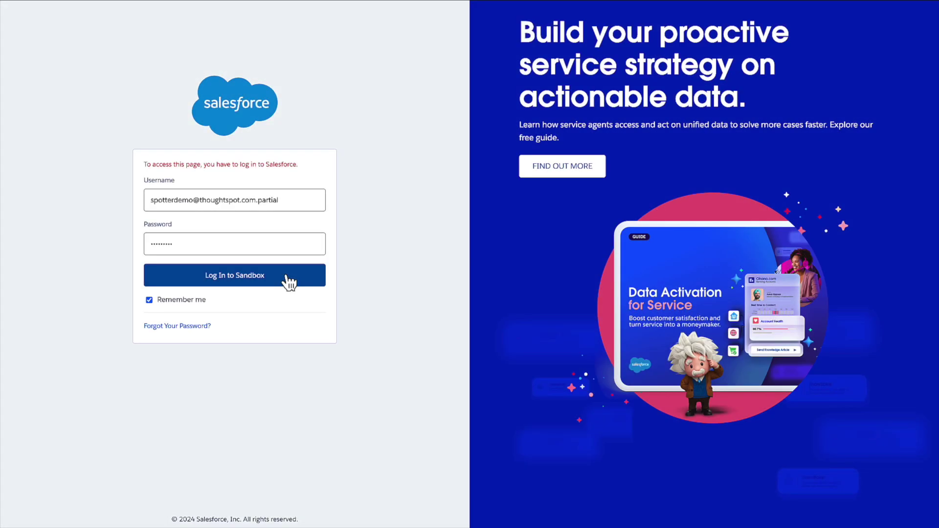
Log into the Salesforce sandbox, browse All Reports, and bring up the Spotter page.
click(288, 281)
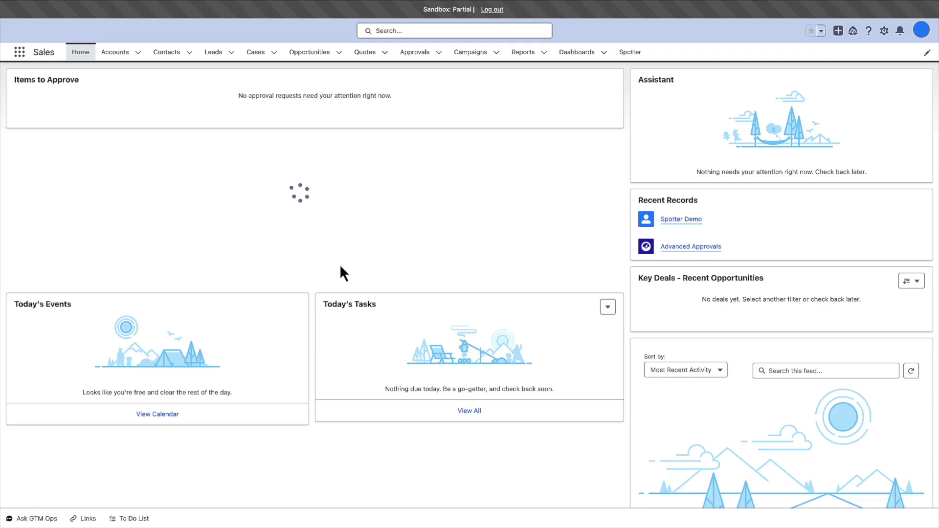
click(526, 56)
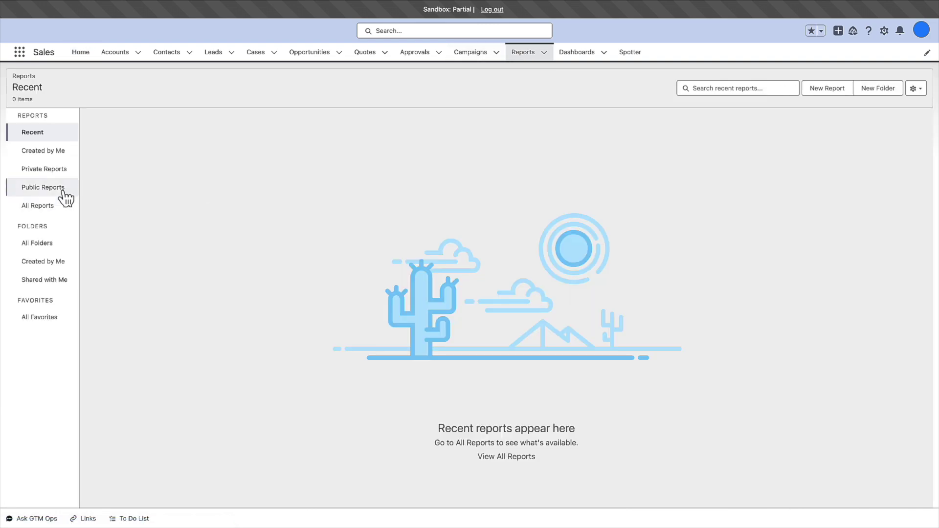
click(56, 205)
scroll(176, 258, down, 3)
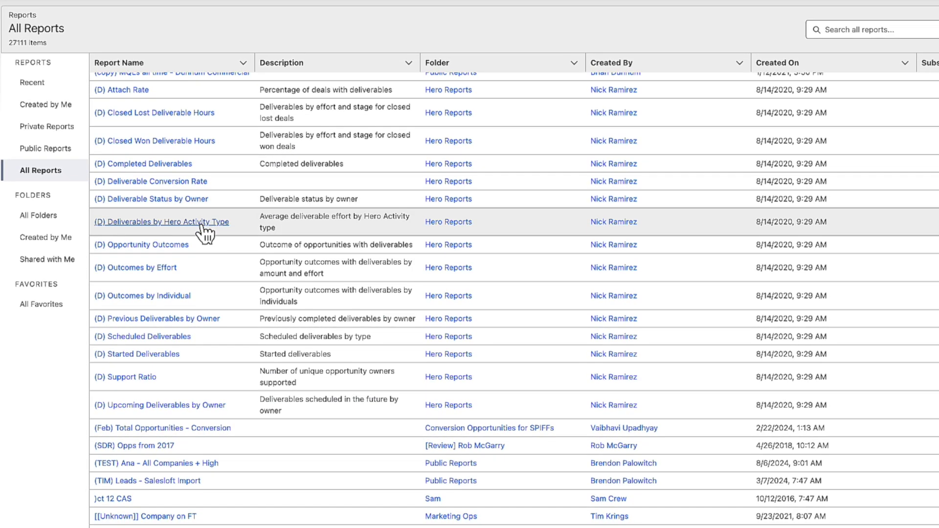
scroll(206, 233, down, 1)
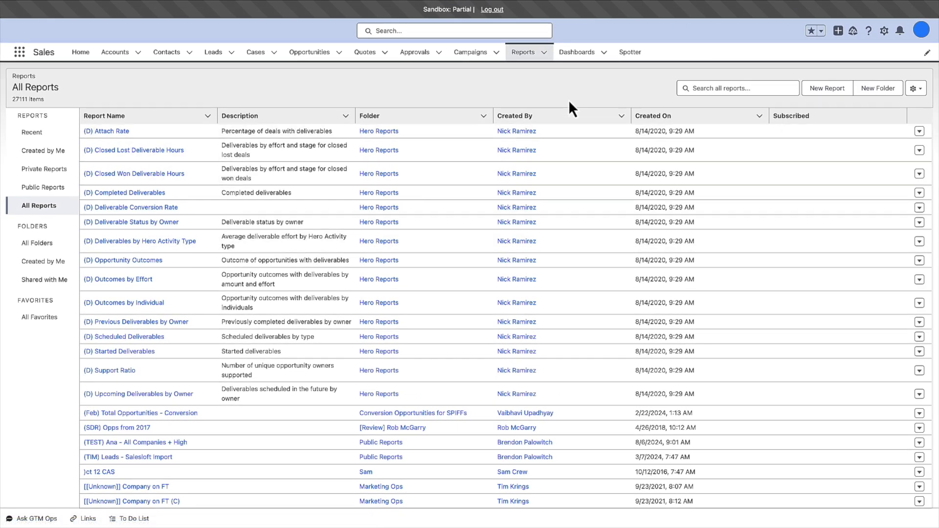
click(632, 53)
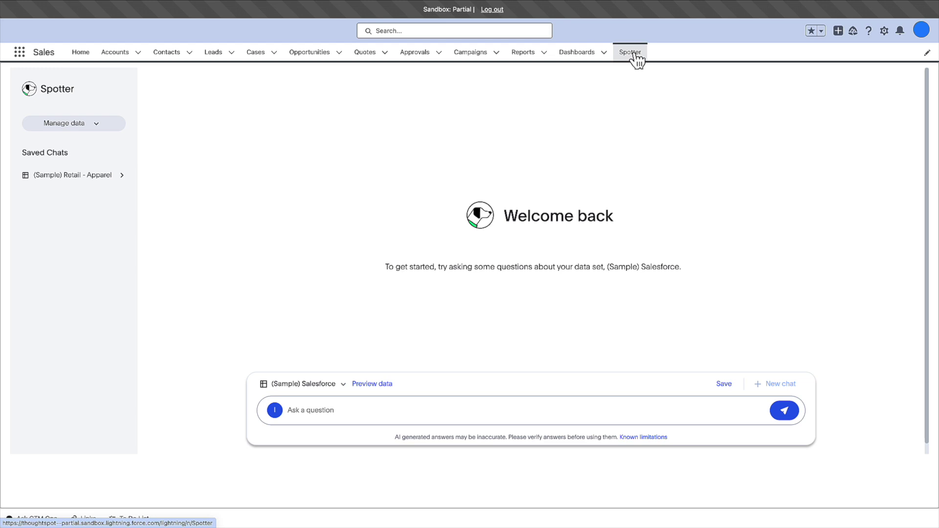
Ask Spotter 'Which opportunity type has the most number of open deals?'.
click(332, 410)
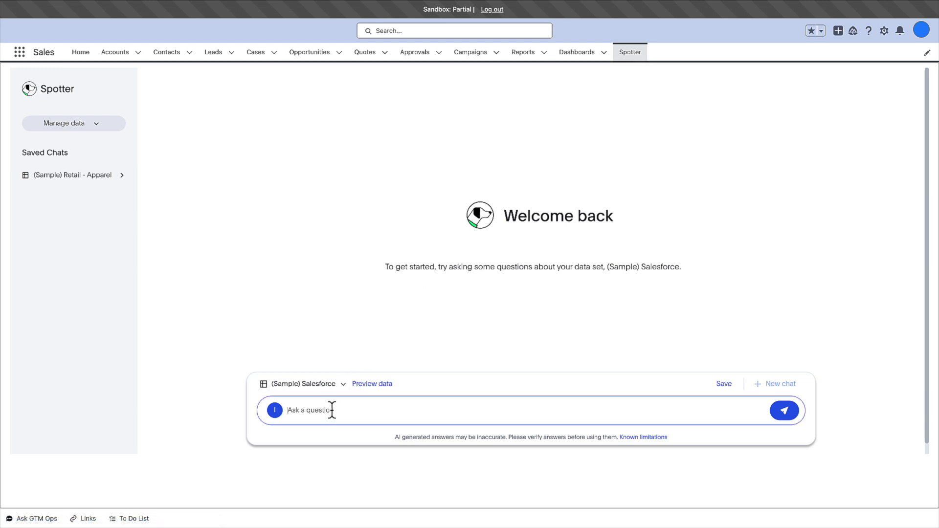
text(Which opportunity type has the most number of open deals)
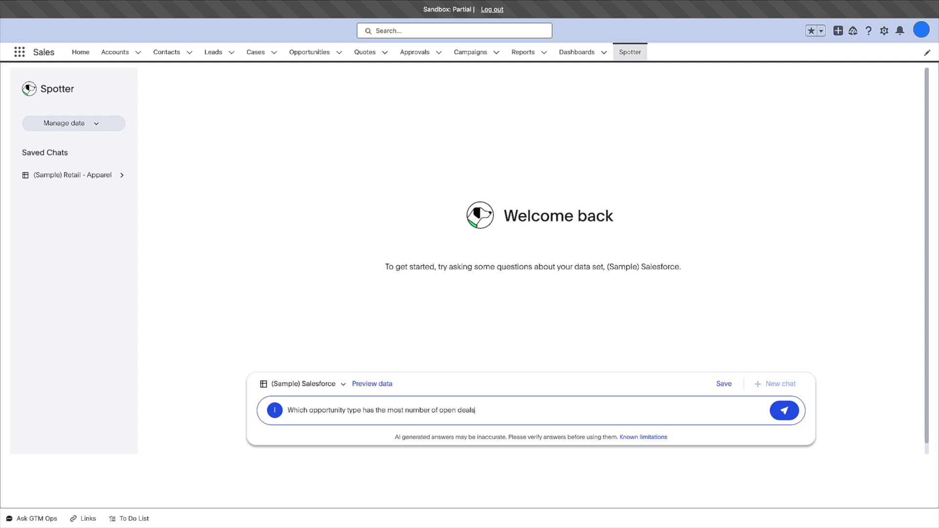
text(?)
key(Return)
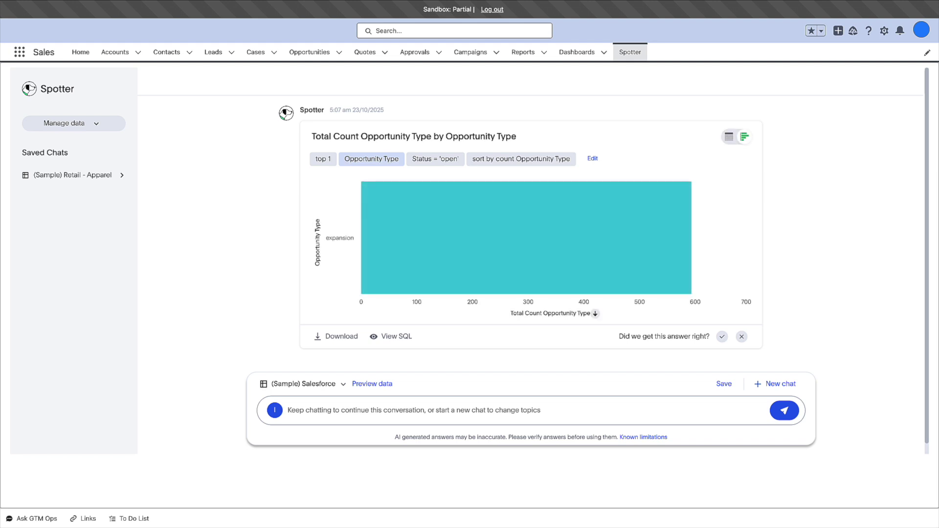
Drill the expansion bar down by Region.
click(528, 275)
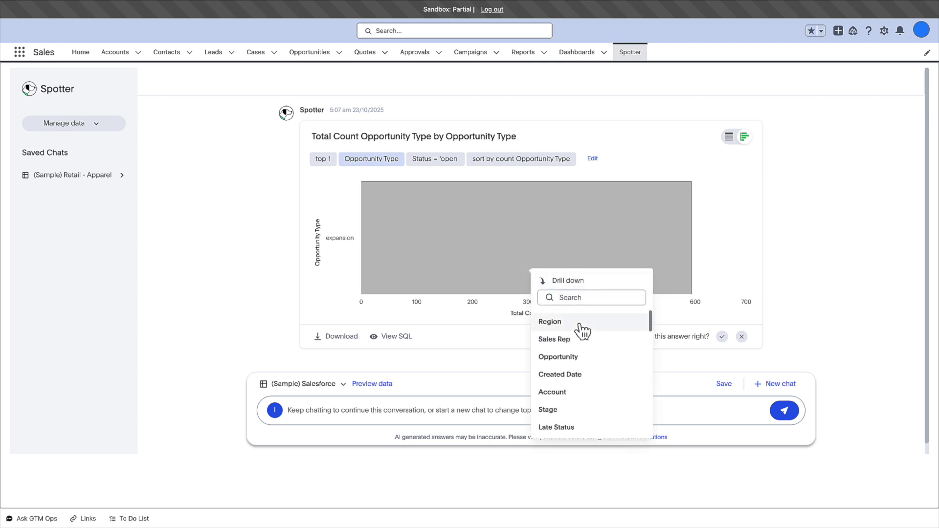
click(578, 324)
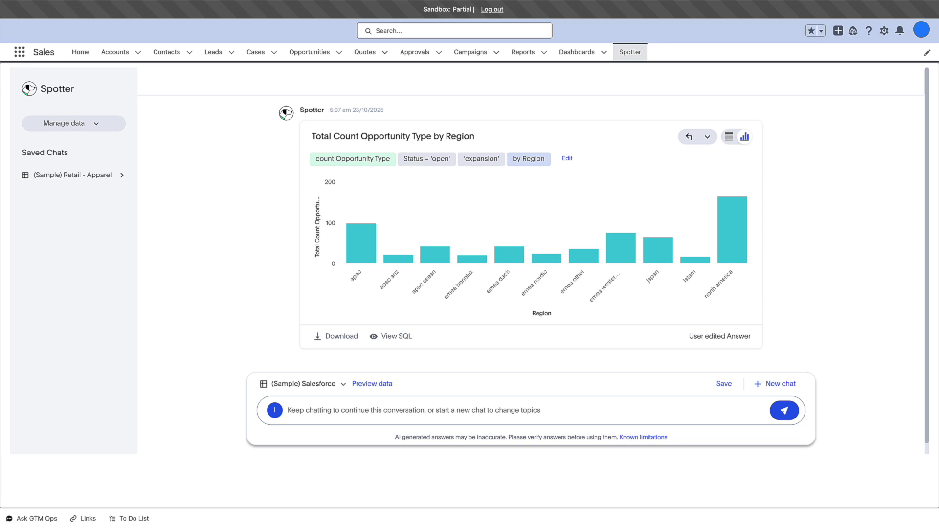
Ask the follow-up 'Can you add the average deal size and average age of the opportunity?'.
click(587, 412)
text(Can)
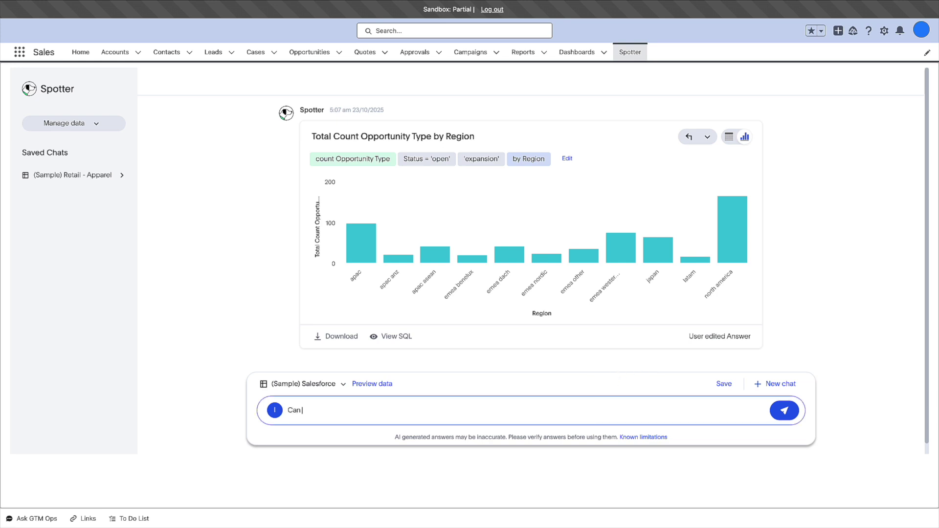
text( you add the average deal size and average a)
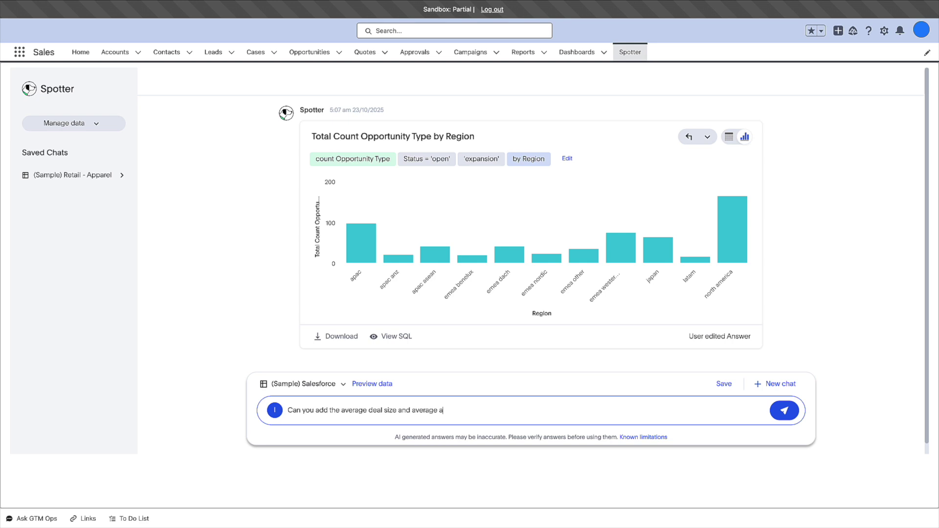
text(ge of the opportunity?)
key(Return)
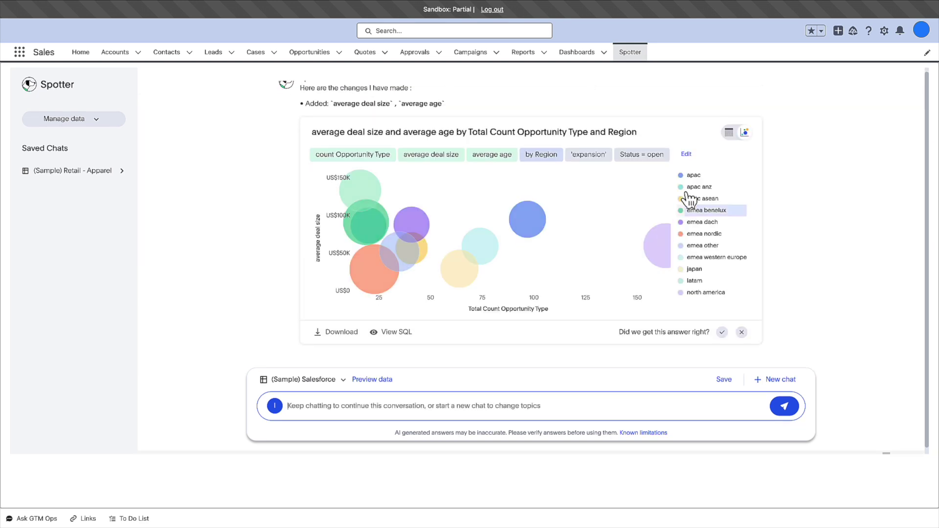
Show the answer as a table sorted by average age descending.
click(729, 136)
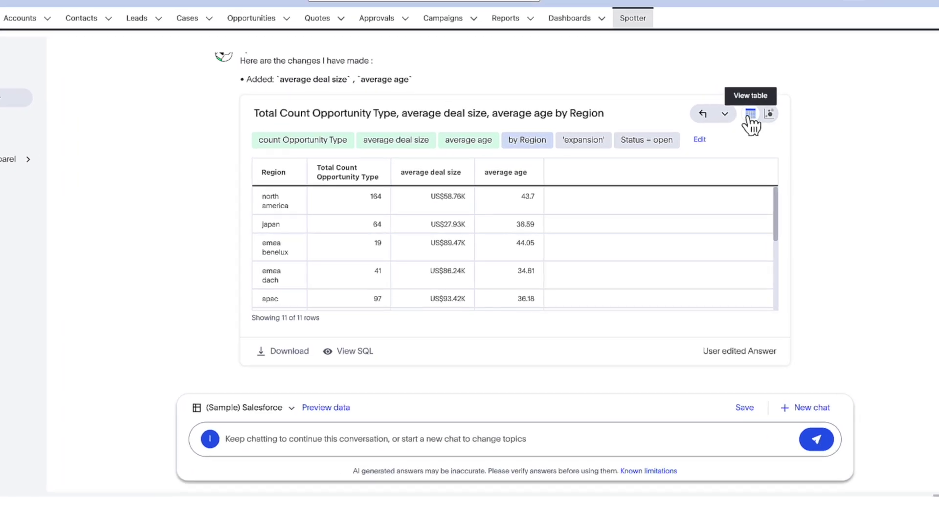
click(528, 172)
mouse_move(655, 209)
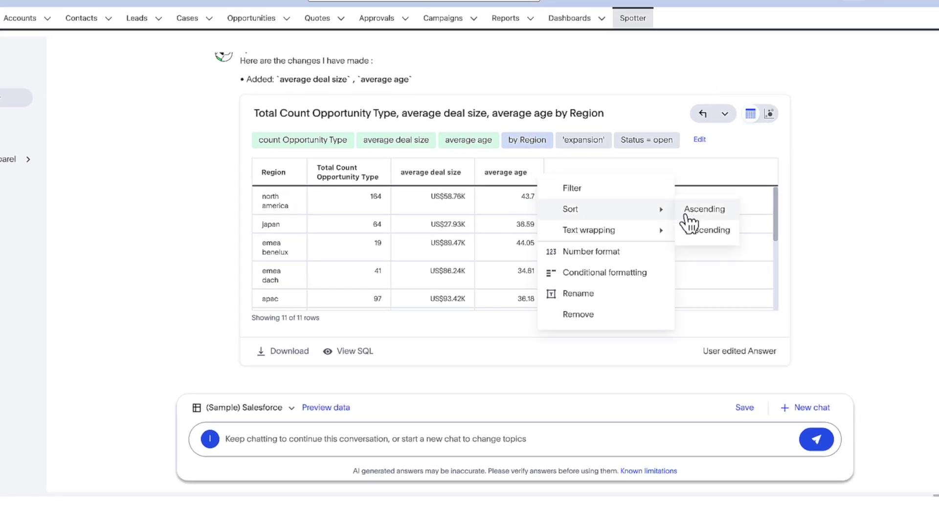
click(697, 229)
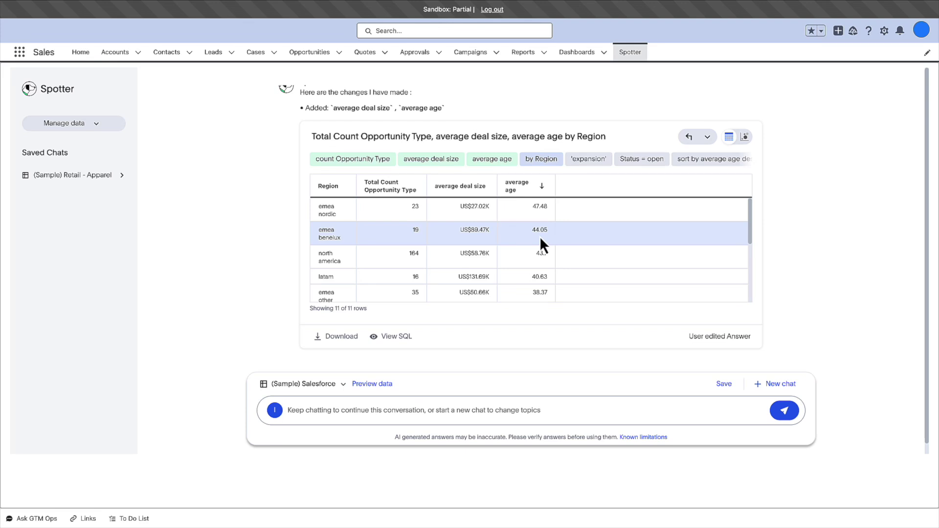
Ask Spotter 'Who are the bottom 10 sales reps in terms of deal size?'.
click(532, 409)
text(W)
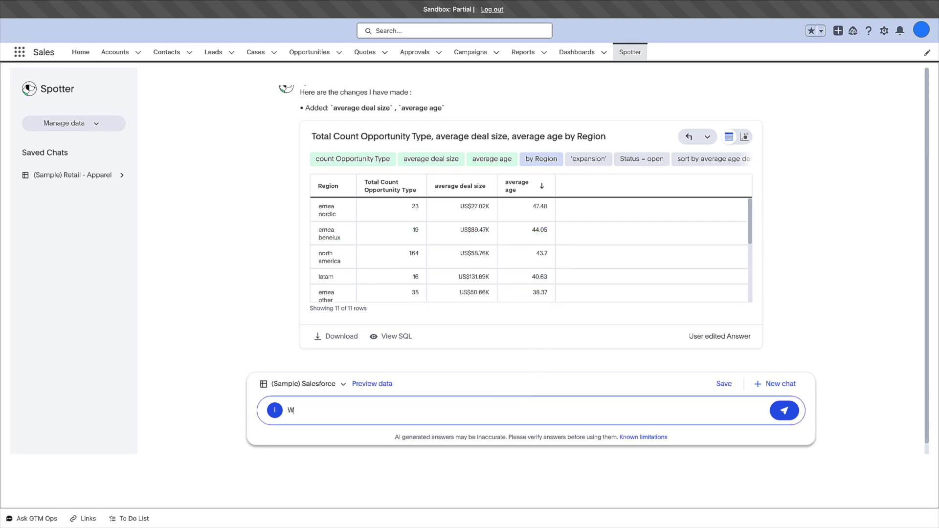
text(ho are the bottom 10 sales reps in terms of)
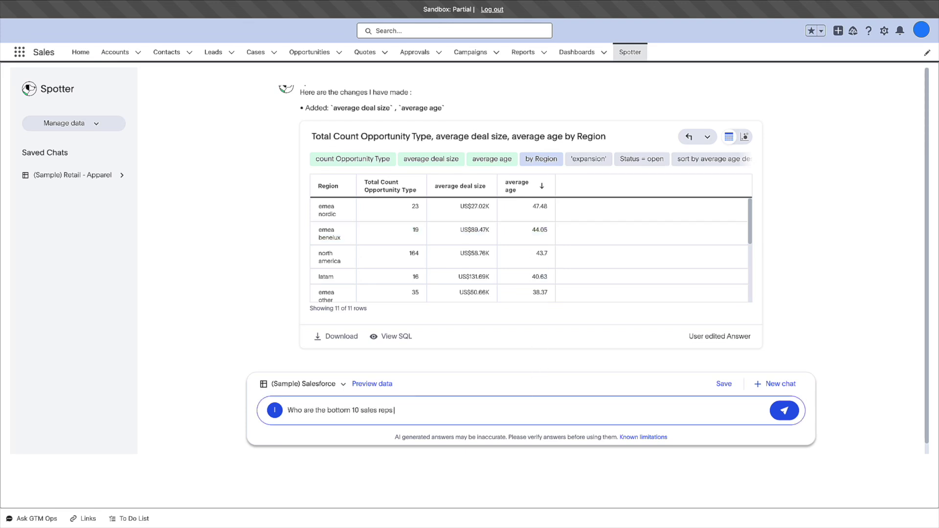
text( deal size?)
key(Return)
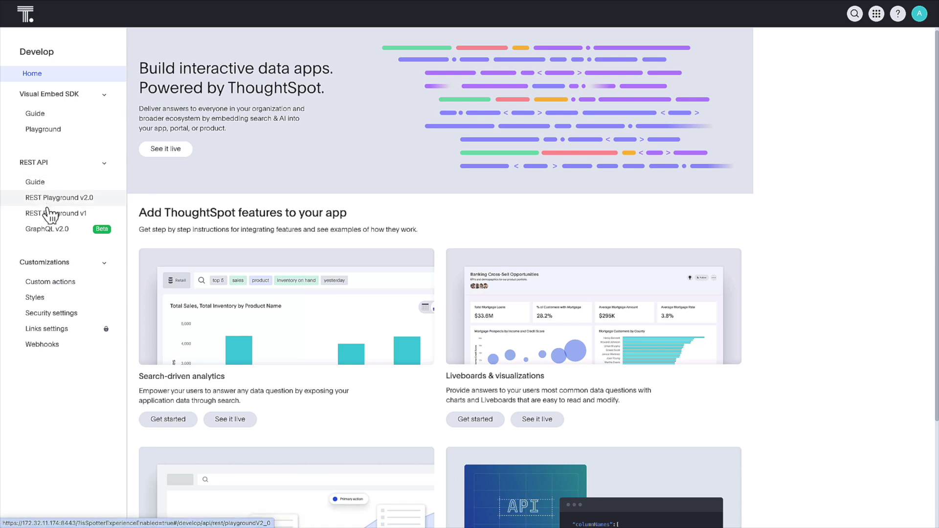
Open the Visual Embed SDK Playground from the Develop sidebar.
click(50, 136)
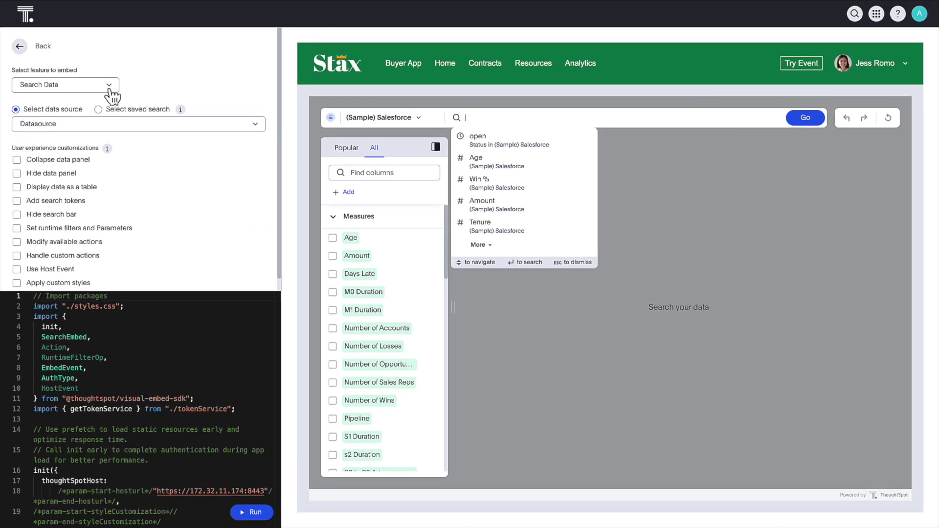
Switch the embedded feature to Spotter and enable Apply custom styles.
click(109, 90)
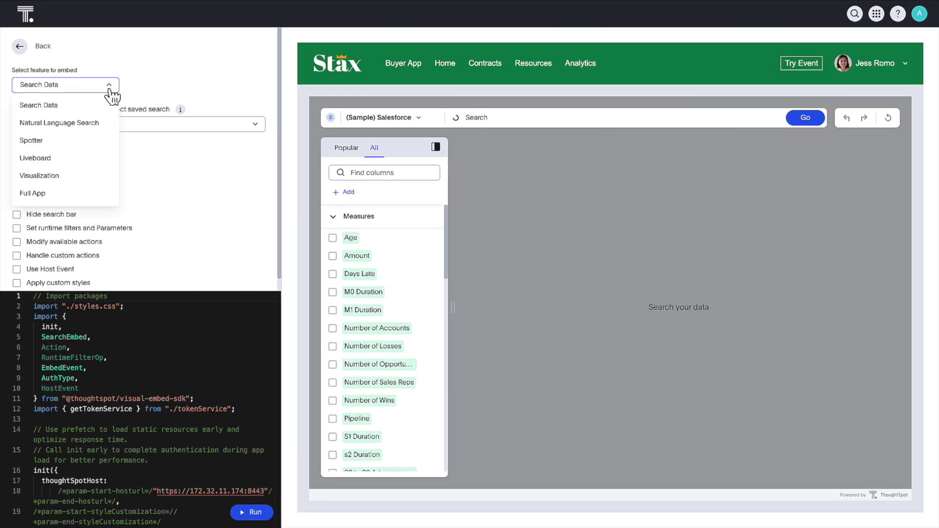
click(97, 143)
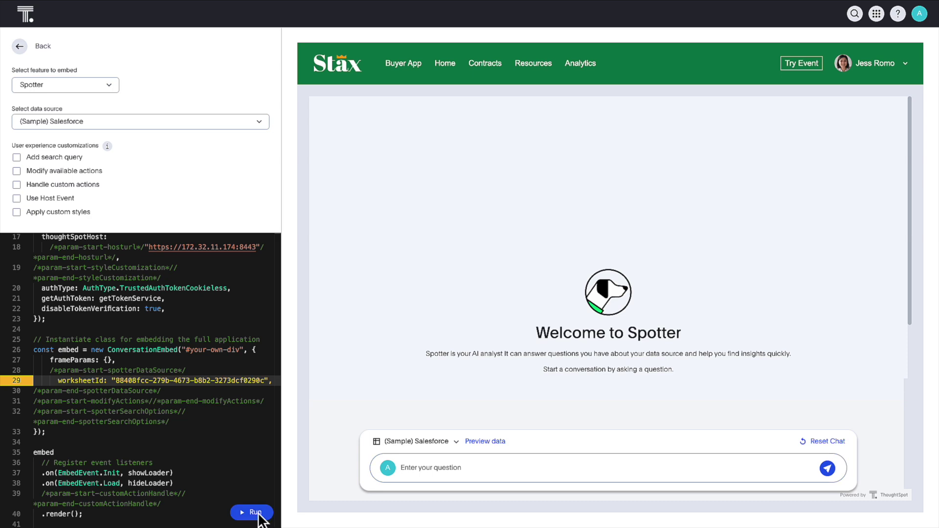
click(17, 211)
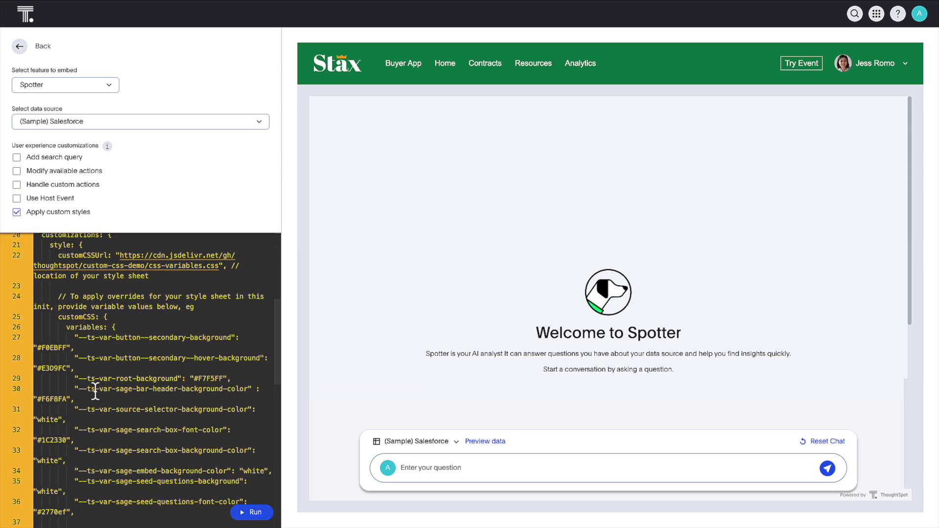
Replace the style customization code with the Yoda customCSS block and run it.
click(43, 244)
scroll(57, 266, down, 6)
shift+click(57, 404)
key(ctrl+v)
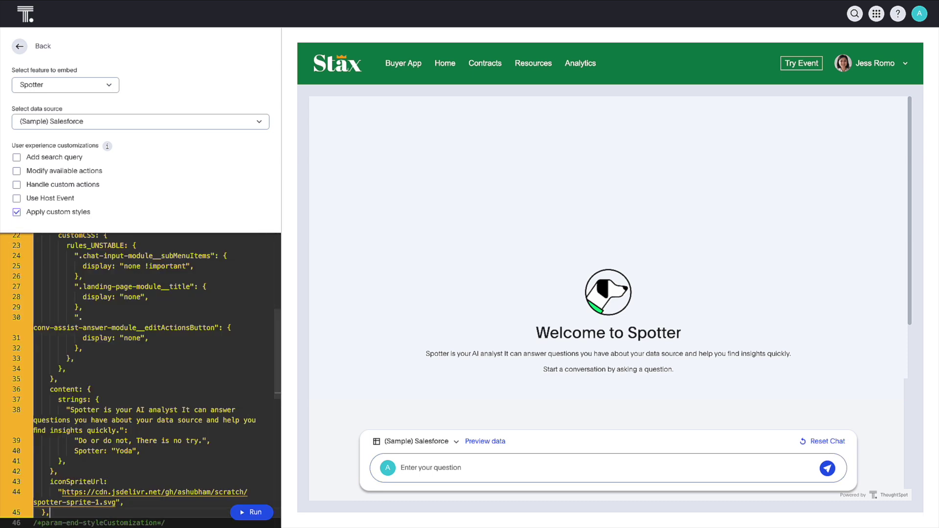
click(267, 519)
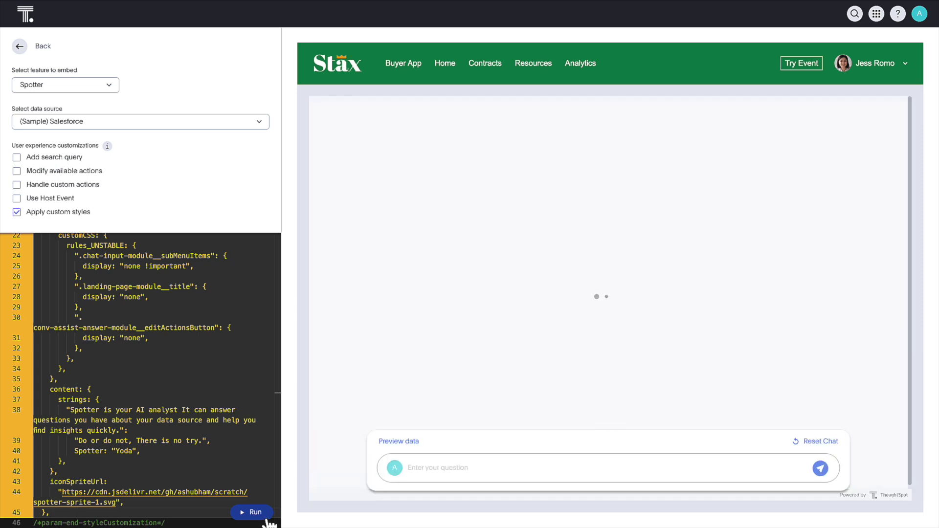
Ask the rebranded Spotter 'Which opportunity type has the most number of open deals?'.
click(440, 468)
text(Which o)
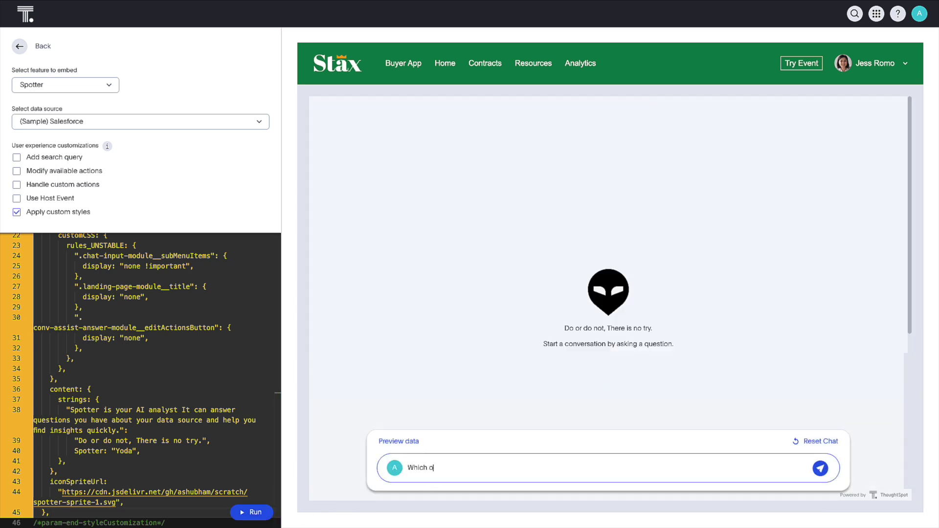
text(pportunity type has the most number of )
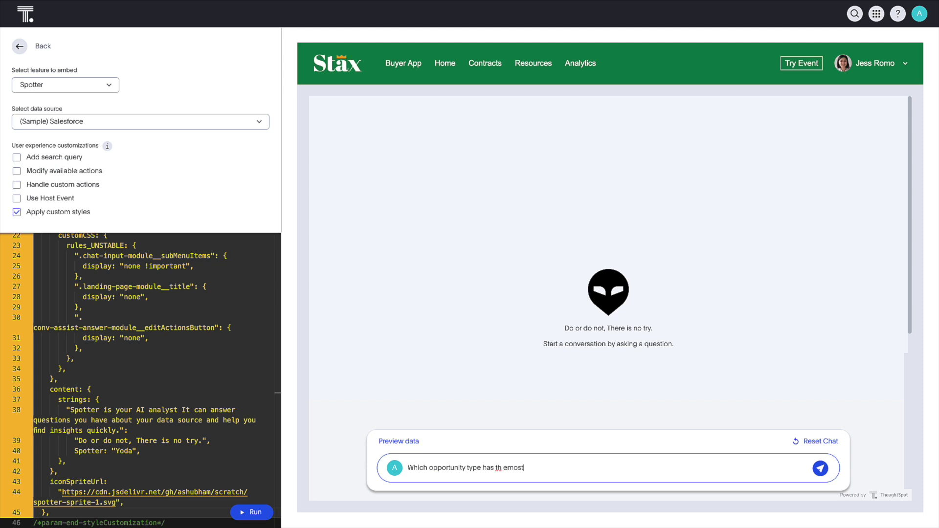
text(open deals?)
key(Return)
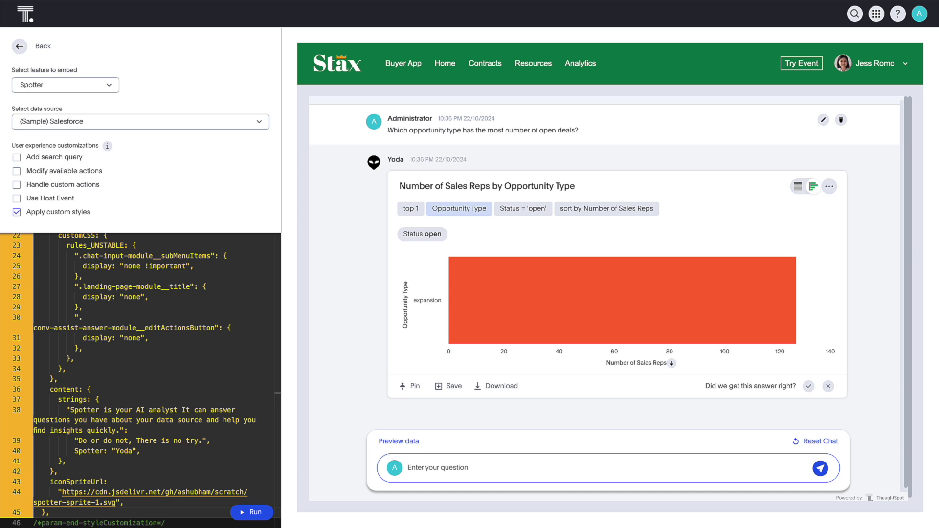
Drill the expansion bar of the Yoda answer down by a column from the list.
click(589, 316)
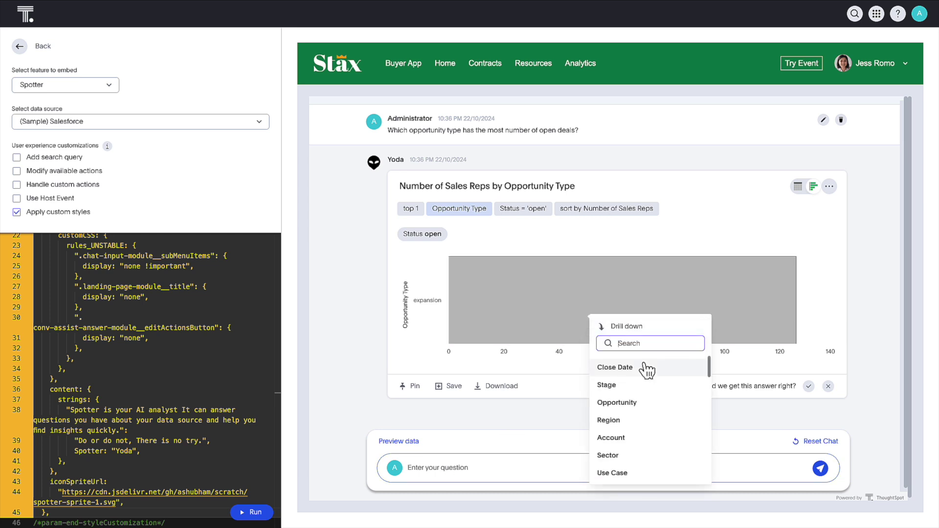
click(647, 427)
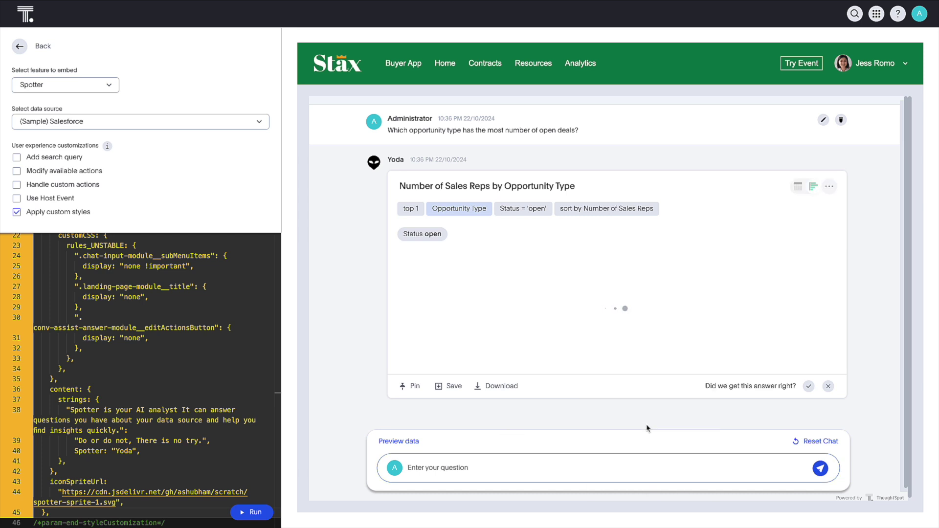